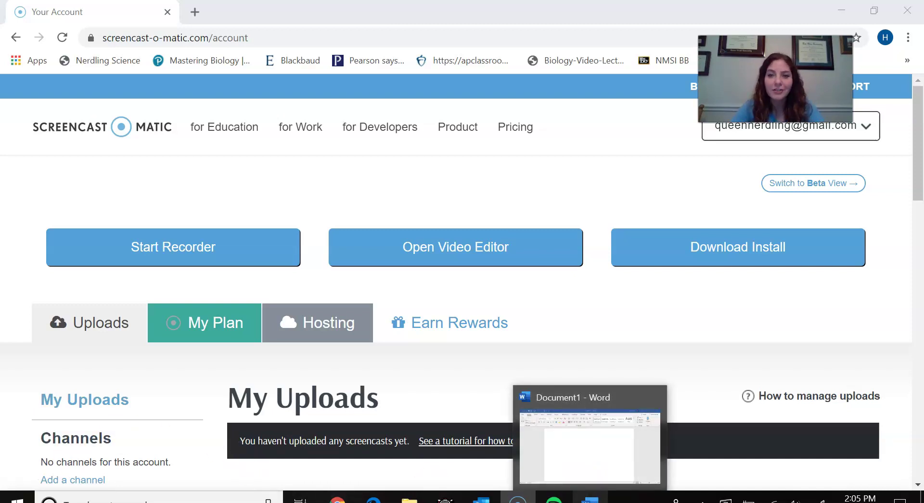
Switch to the blank Word document and choose the first galaxy-patterned pen for drawing.
left_click(590, 500)
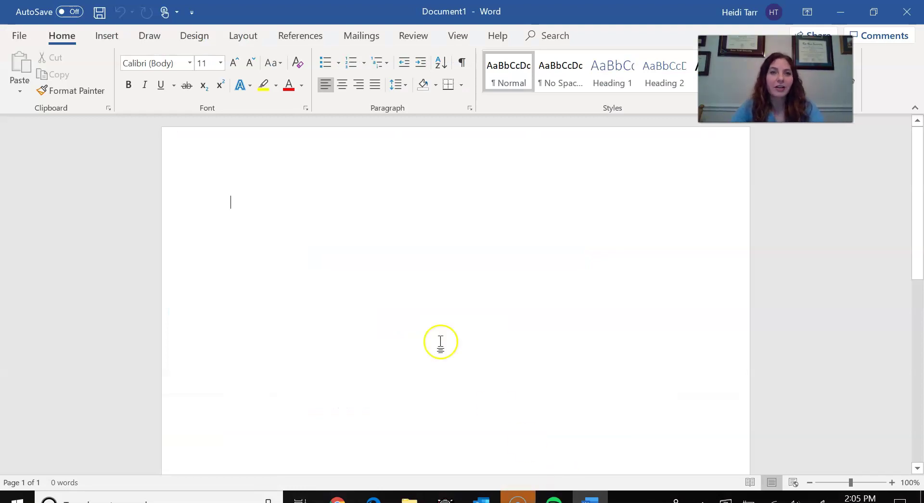
left_click(149, 36)
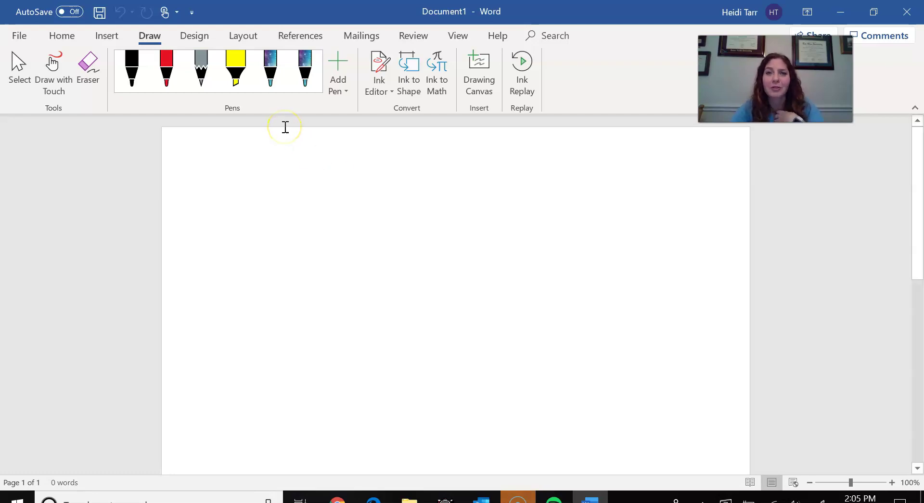
left_click(269, 68)
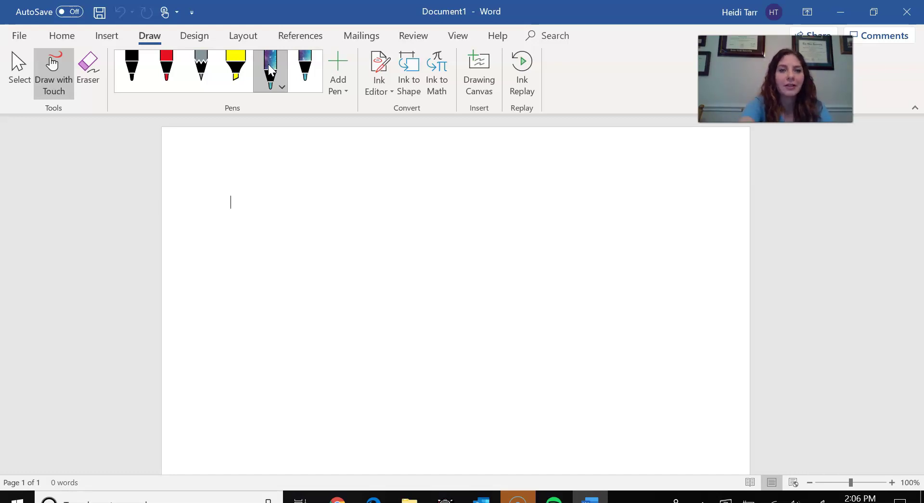
Handwrite the equation "p + q = 1" in large characters near the upper edge of the blank page.
mouse_move(231, 196)
left_mouse_down()
mouse_move(227, 226)
mouse_move(240, 223)
mouse_move(260, 245)
mouse_move(287, 243)
left_mouse_up()
left_click_drag(277, 218, 272, 257)
left_click_drag(332, 217, 334, 288)
mouse_move(353, 224)
left_mouse_down()
mouse_move(385, 224)
mouse_move(387, 237)
left_mouse_up()
left_click(408, 199)
left_click_drag(408, 198, 409, 249)
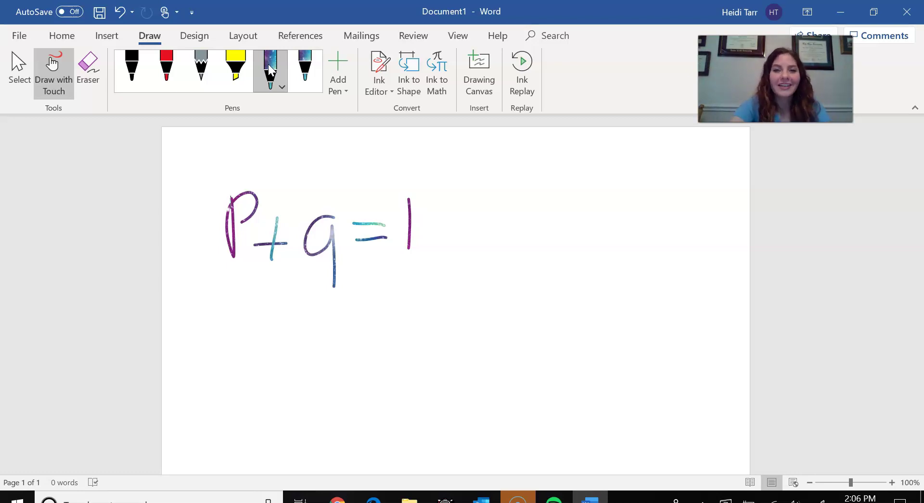
Handwrite the equation "p² + 2pq + q² = 1" beside the large "p + q = 1" on the same line.
mouse_move(470, 216)
left_mouse_down()
mouse_move(468, 249)
mouse_move(486, 238)
mouse_move(475, 243)
left_mouse_up()
mouse_move(504, 190)
left_mouse_down()
mouse_move(510, 185)
mouse_move(543, 234)
mouse_move(530, 259)
left_mouse_up()
left_click_drag(553, 216, 585, 266)
mouse_move(605, 234)
left_mouse_down()
mouse_move(604, 284)
mouse_move(606, 259)
left_mouse_up()
left_click_drag(644, 246, 638, 246)
mouse_move(638, 248)
left_mouse_down()
mouse_move(639, 290)
mouse_move(663, 237)
left_mouse_up()
left_click_drag(658, 227, 657, 261)
mouse_move(688, 231)
left_mouse_down()
mouse_move(671, 251)
mouse_move(683, 285)
left_mouse_up()
left_click_drag(684, 208, 705, 227)
left_click_drag(696, 255, 718, 268)
left_click_drag(724, 219, 727, 267)
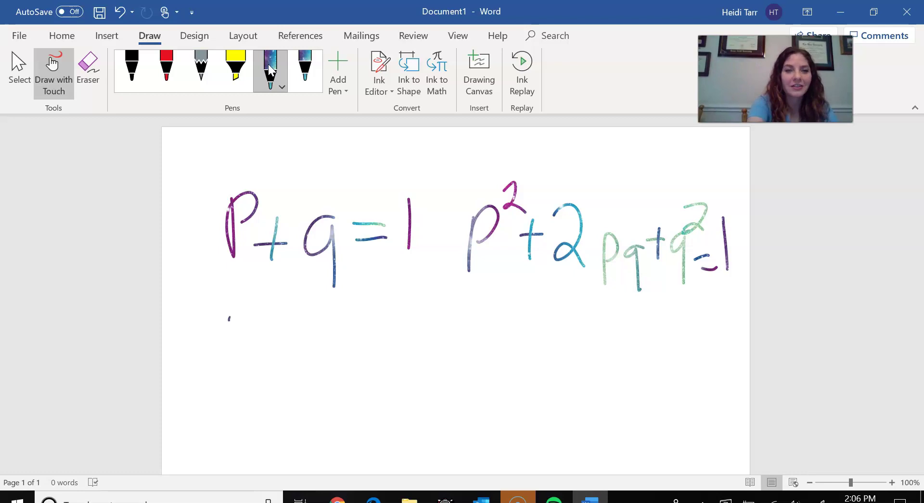
Handwrite a smaller copy of "p + q = 1" beneath the first large equation.
mouse_move(229, 317)
left_mouse_down()
mouse_move(223, 331)
mouse_move(273, 336)
mouse_move(268, 354)
mouse_move(298, 346)
mouse_move(297, 367)
mouse_move(330, 335)
left_mouse_up()
left_click_drag(309, 352, 333, 347)
left_click_drag(339, 327, 344, 354)
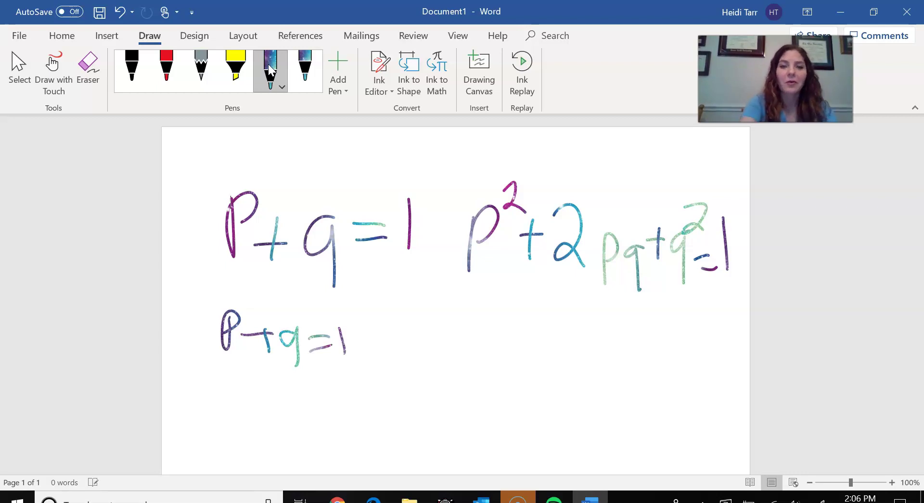
Handwrite a smaller "p² + 2pq + q² = 1" beside the small "p + q = 1" on the second line.
mouse_move(406, 327)
left_mouse_down()
mouse_move(405, 359)
mouse_move(408, 340)
left_mouse_up()
mouse_move(426, 309)
left_mouse_down()
mouse_move(425, 319)
mouse_move(440, 315)
mouse_move(458, 330)
left_mouse_up()
mouse_move(453, 325)
left_mouse_down()
mouse_move(456, 349)
mouse_move(495, 340)
mouse_move(501, 356)
mouse_move(500, 340)
left_mouse_up()
mouse_move(521, 330)
left_mouse_down()
mouse_move(510, 333)
mouse_move(521, 331)
left_mouse_up()
mouse_move(521, 331)
left_mouse_down()
mouse_move(521, 356)
mouse_move(552, 329)
mouse_move(541, 345)
mouse_move(572, 337)
mouse_move(572, 355)
mouse_move(595, 332)
mouse_move(622, 331)
mouse_move(643, 355)
left_mouse_up()
Handwrite "Late!" in large slanted letters on the empty part of the page below the equations.
scroll(455, 288, "down", 5)
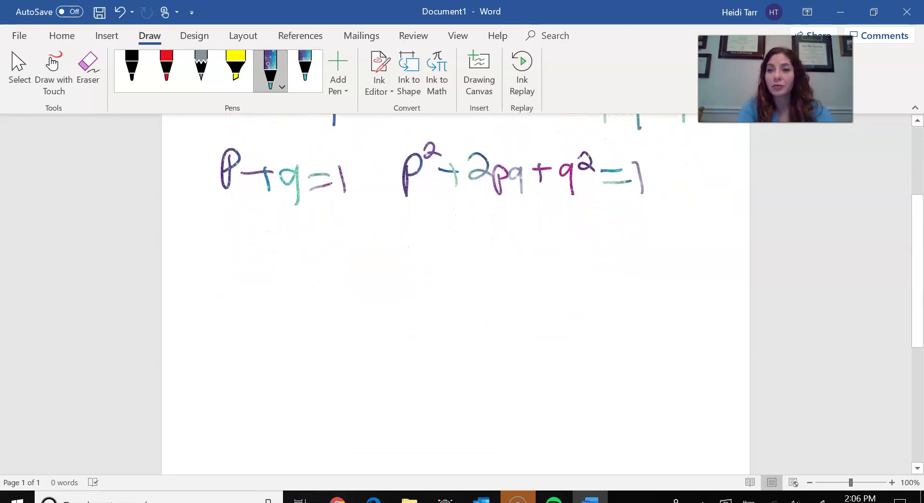
scroll(455, 288, "down", 5)
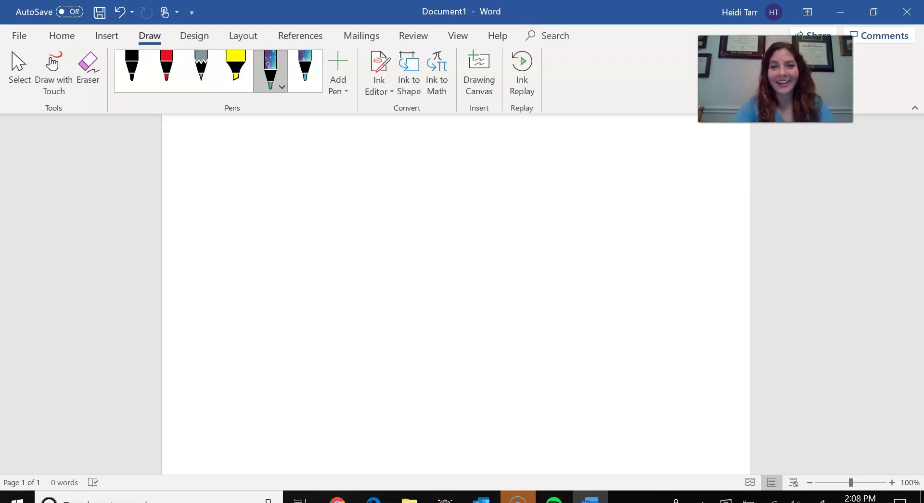
left_click_drag(260, 195, 300, 295)
left_click_drag(340, 249, 376, 292)
left_click_drag(366, 182, 404, 282)
mouse_move(355, 246)
left_mouse_down()
mouse_move(403, 214)
mouse_move(478, 253)
left_mouse_up()
left_click_drag(480, 144, 509, 202)
mouse_move(505, 215)
left_mouse_down()
mouse_move(505, 247)
mouse_move(522, 223)
left_mouse_up()
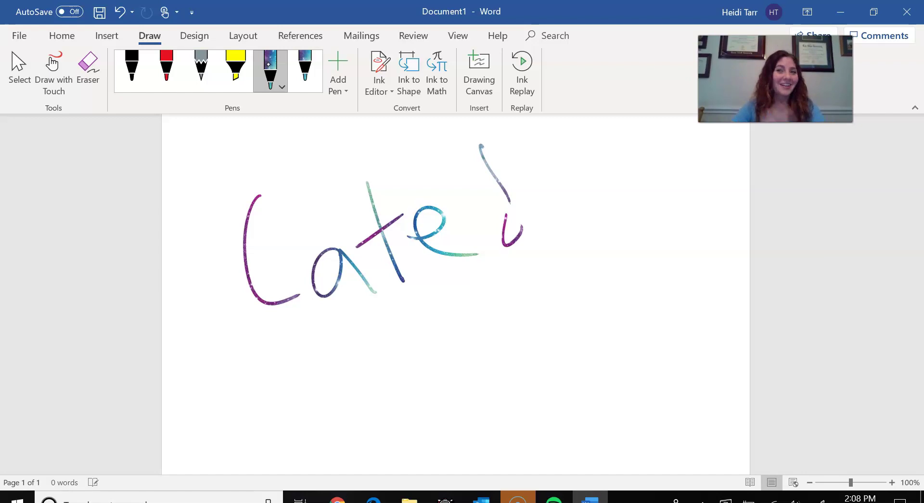